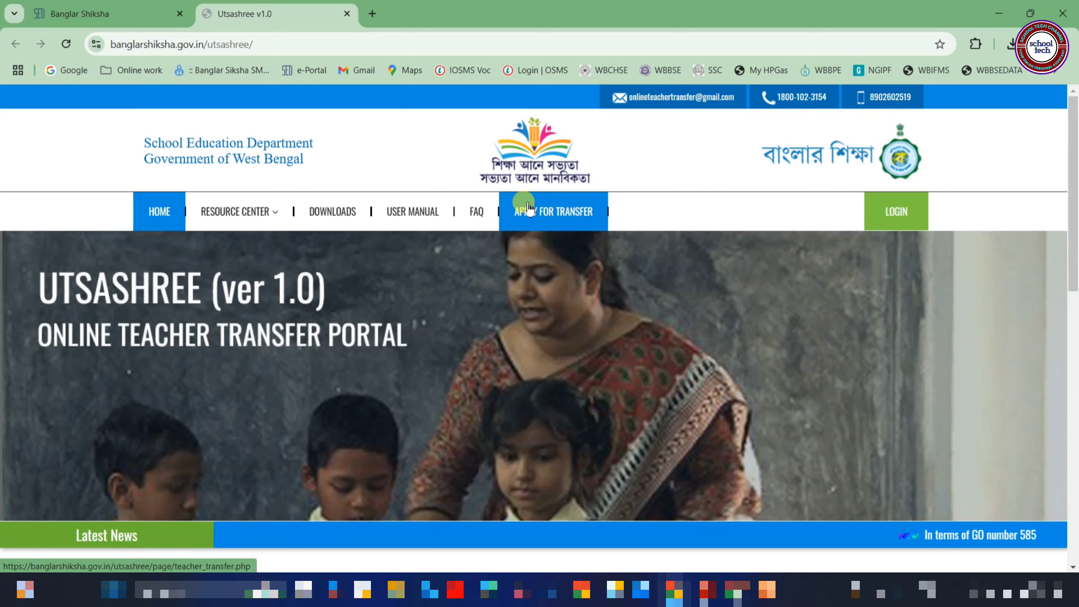
Start Apply for Transfer, agree to the eligibility criteria declaration and proceed to teacher login
click(551, 208)
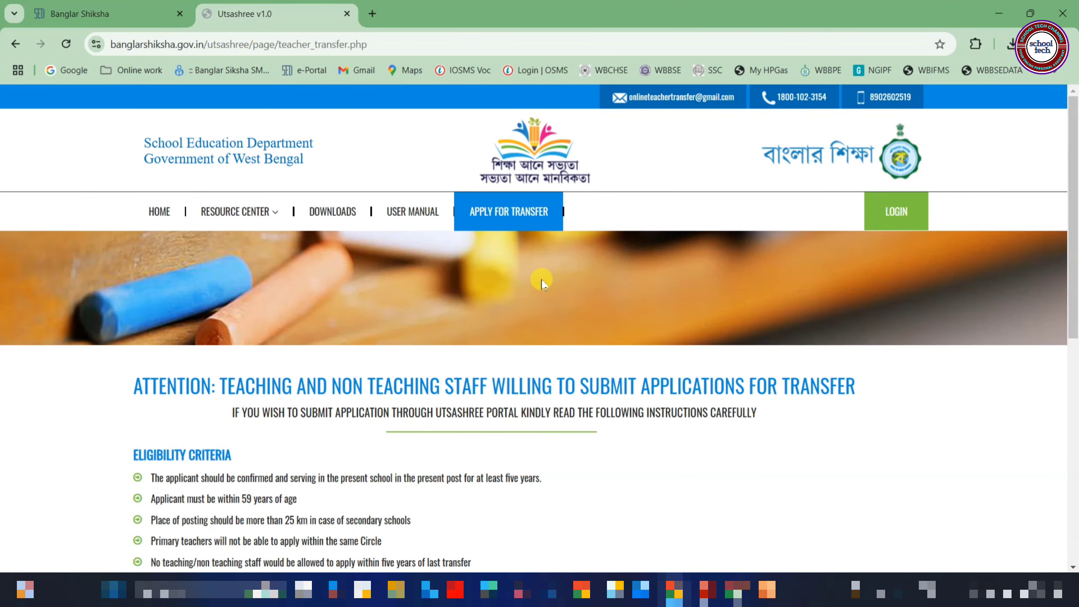
scroll(542, 284, down, 5)
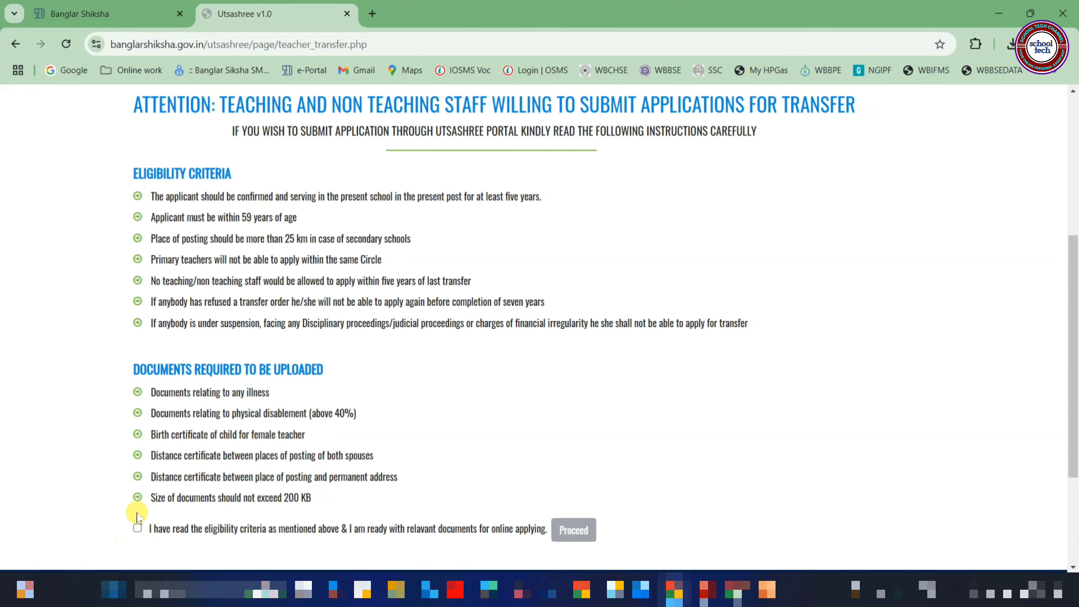
click(137, 528)
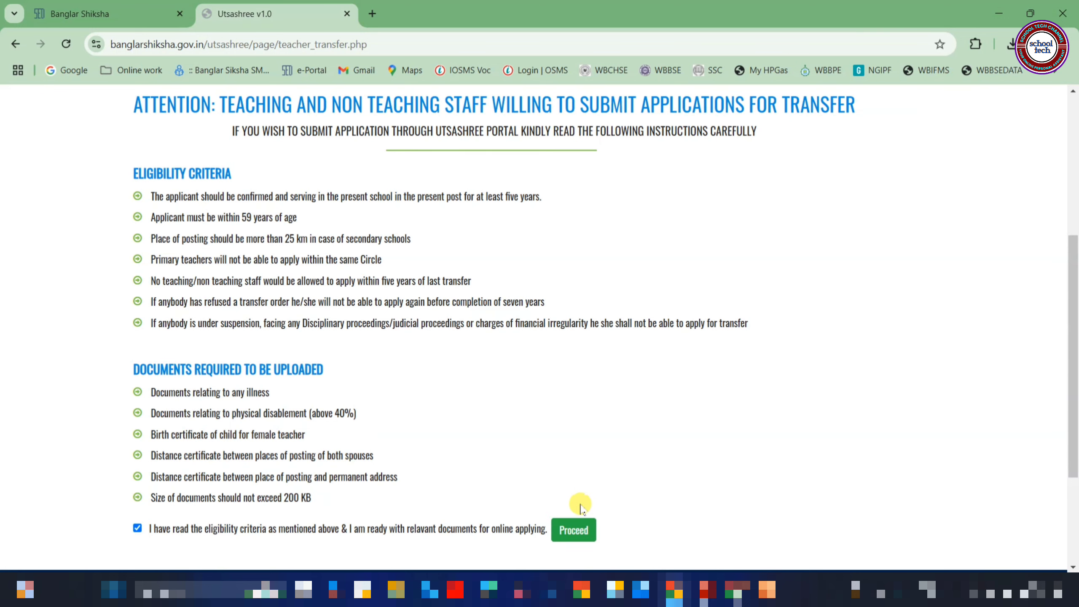
click(581, 536)
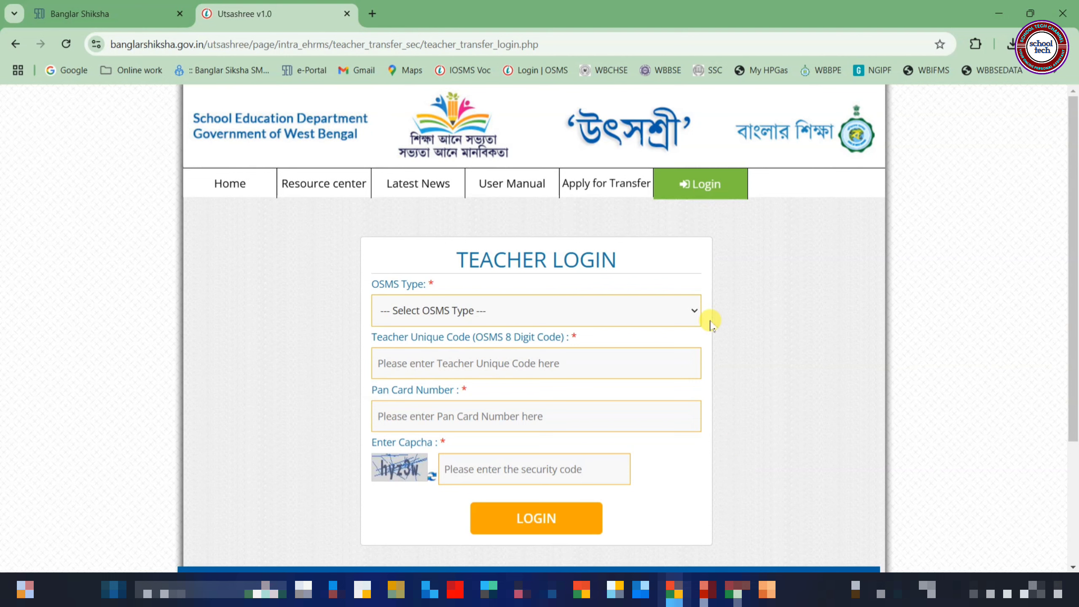
Set the OSMS type to SECONDARY and enter the captcha security code on the login form
click(429, 302)
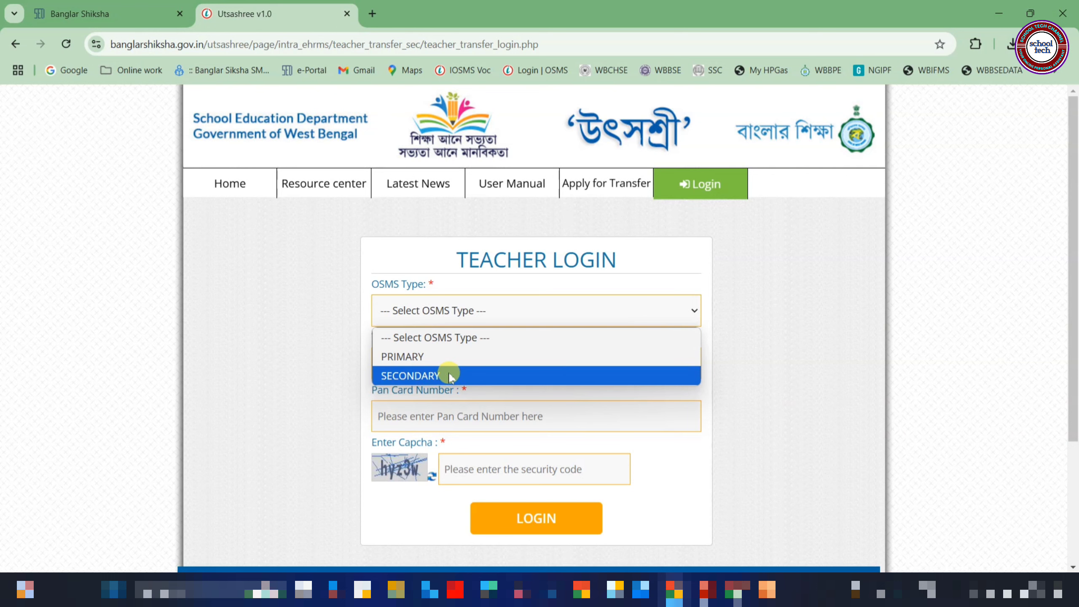
click(427, 376)
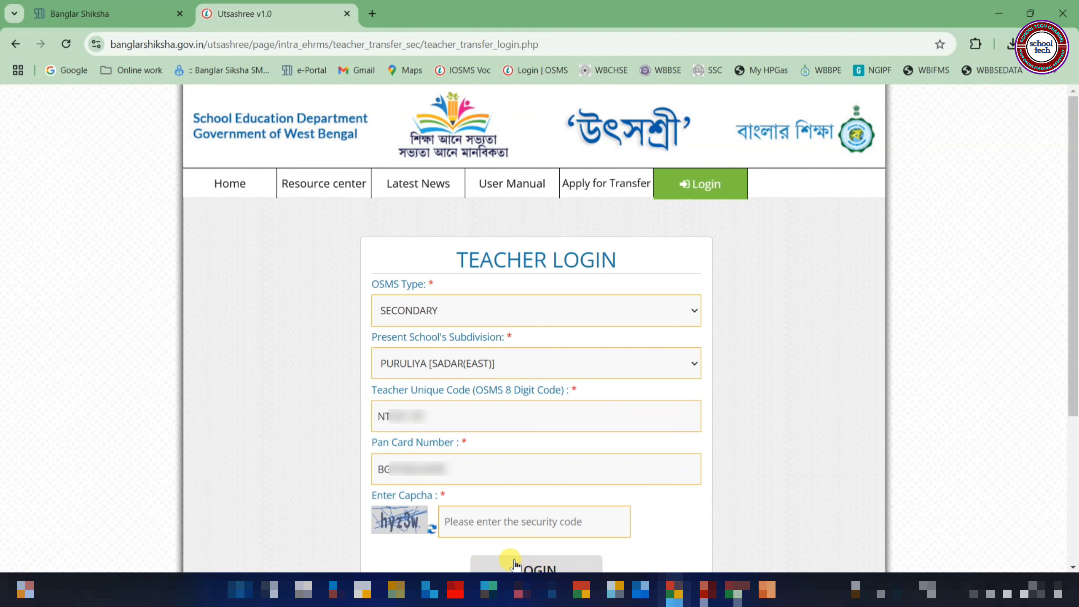
key(Tab)
text(hyz3w)
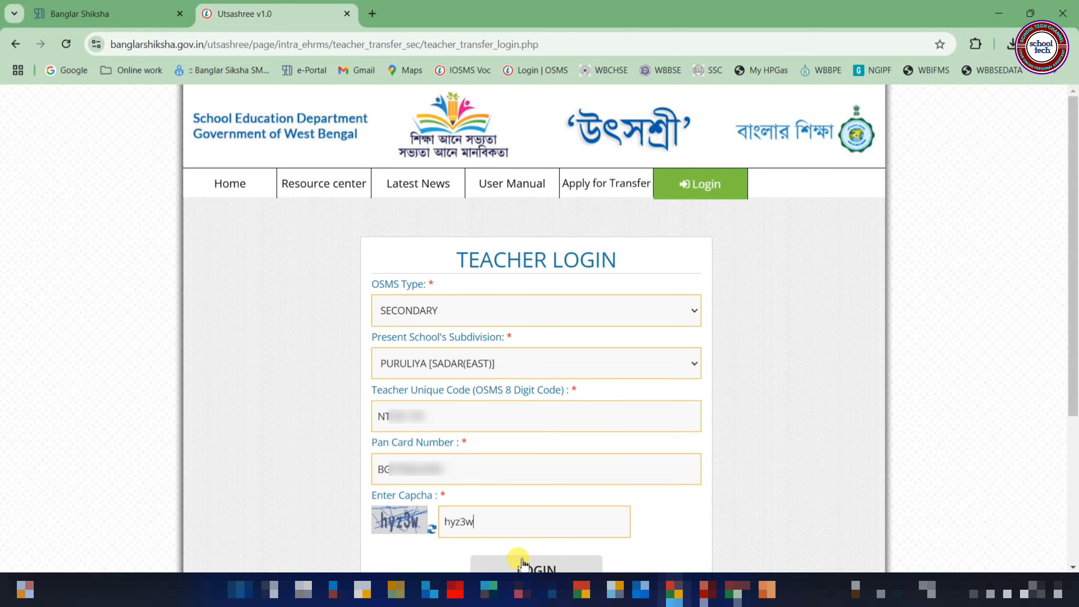
Log in, paste the one-time password received by e-mail and verify it
click(530, 562)
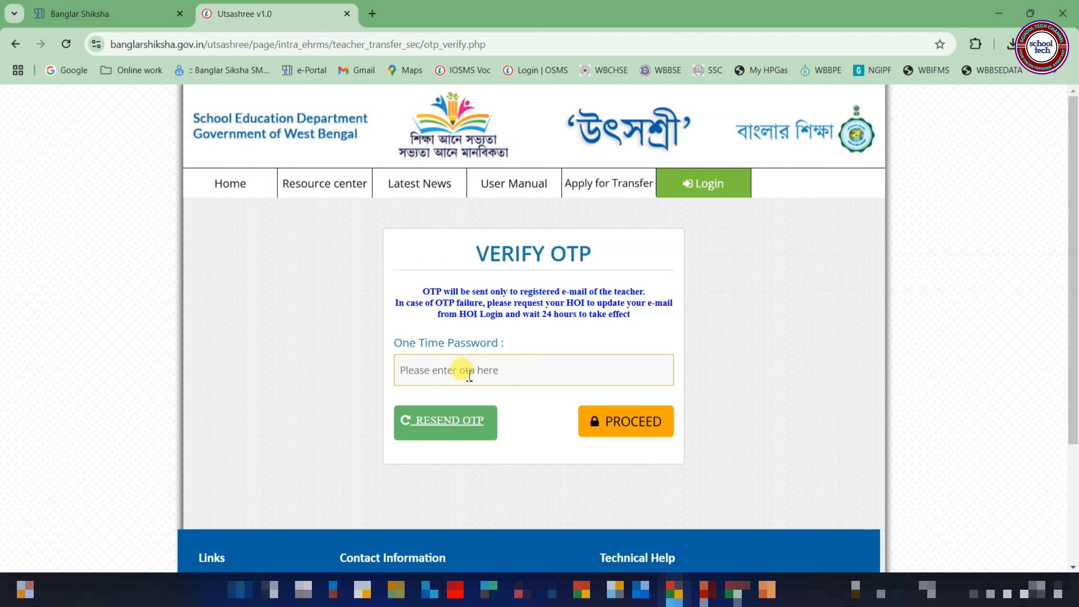
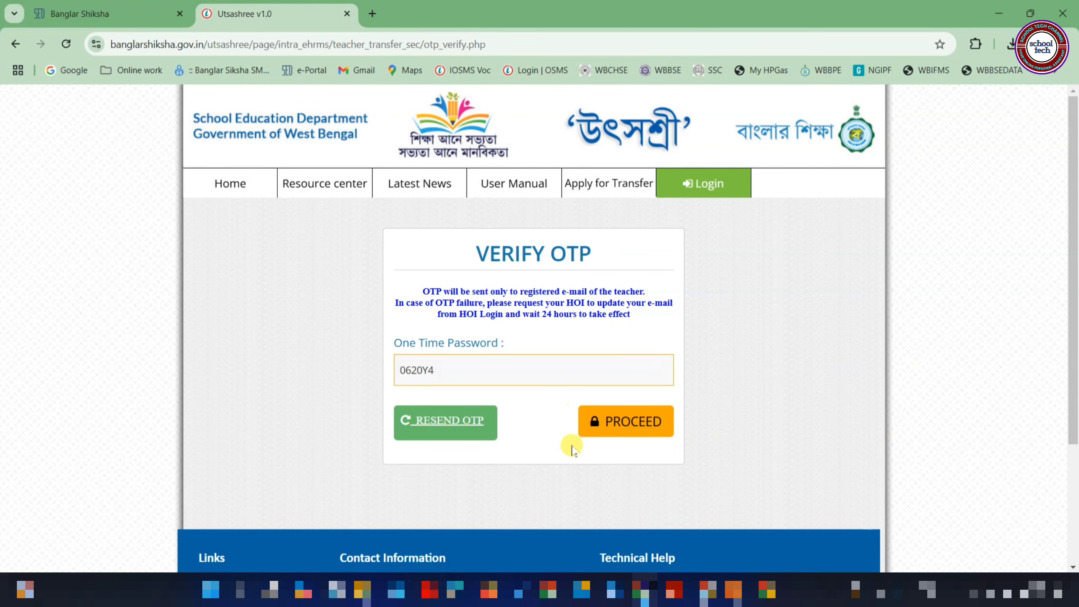
click(624, 432)
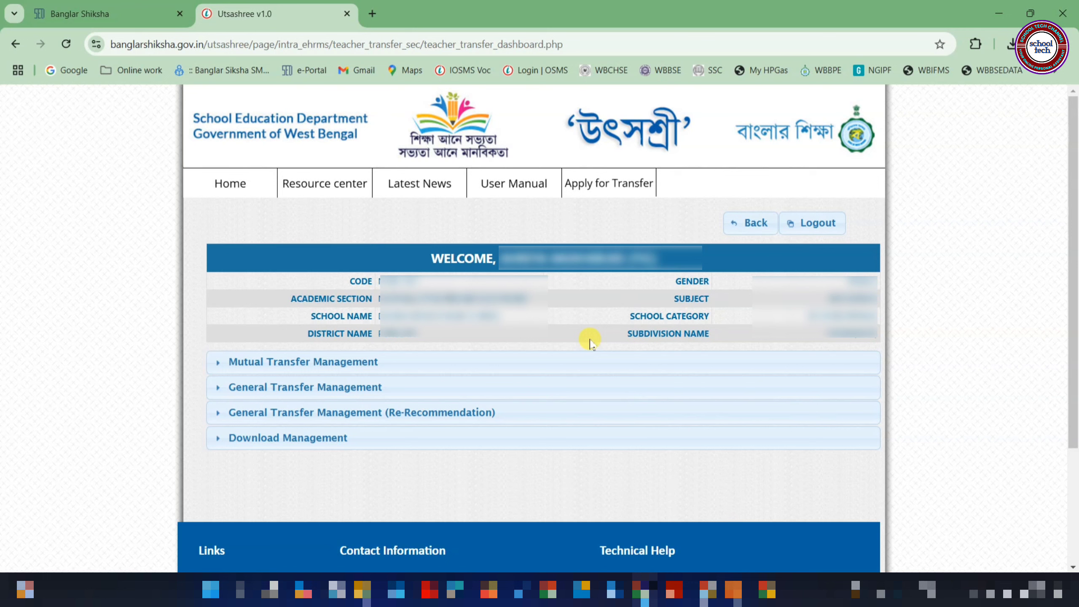
Expand the Mutual Transfer Management section on the dashboard
click(291, 365)
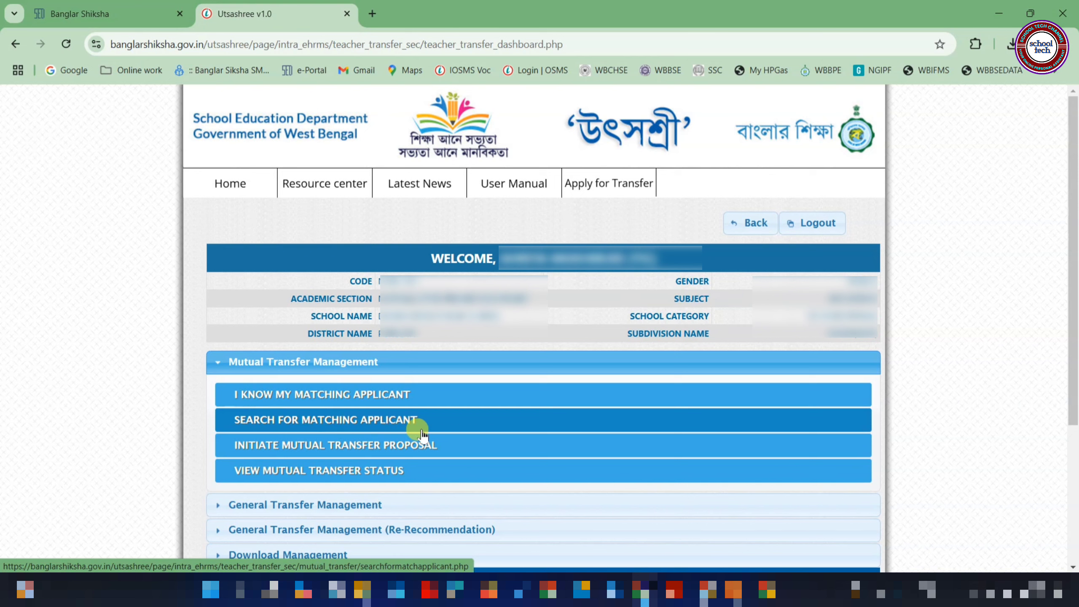
Initiate a mutual transfer proposal with preferred district BANKURA and the BANKURA subdivision ticked
click(286, 451)
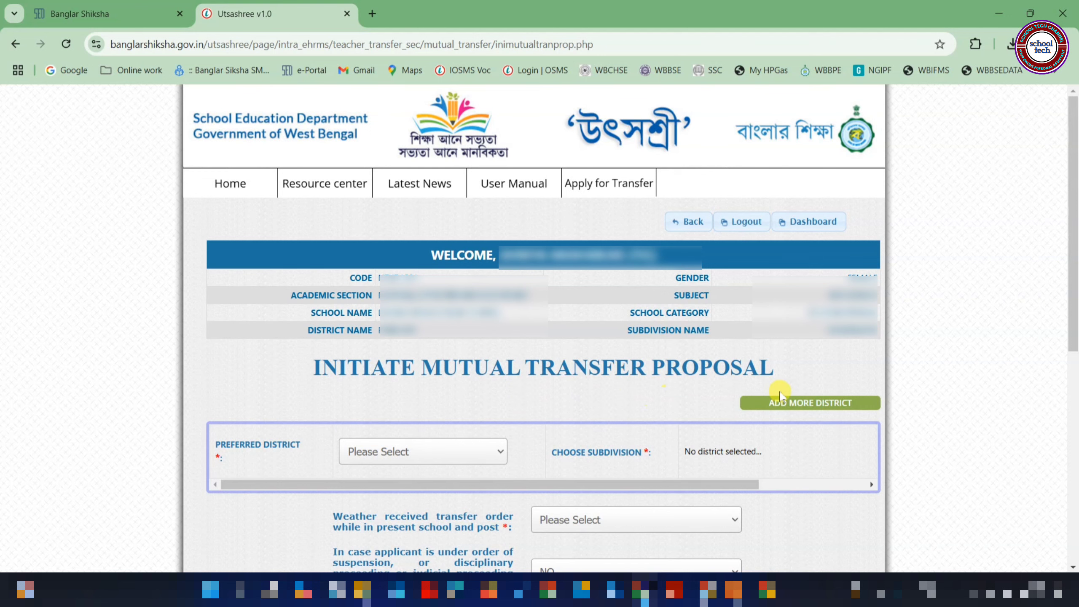
scroll(1073, 400, down, 5)
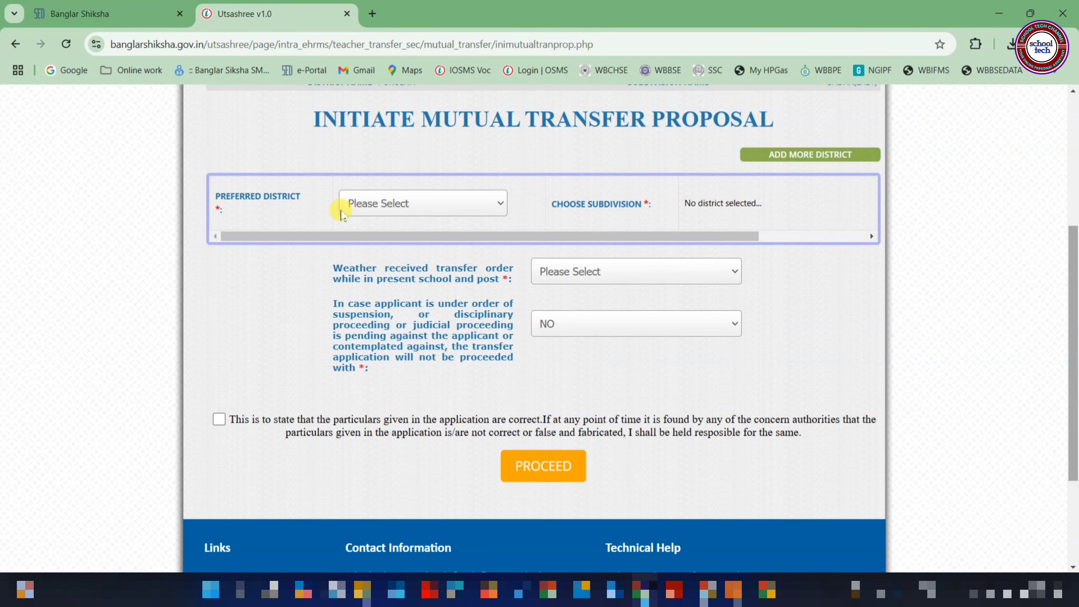
click(403, 206)
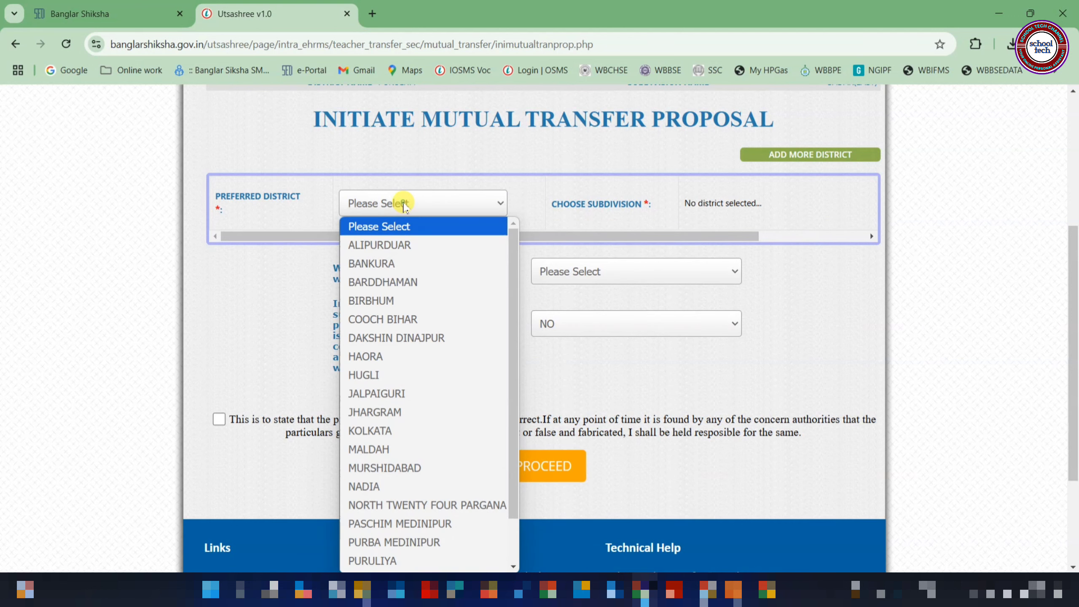
click(401, 263)
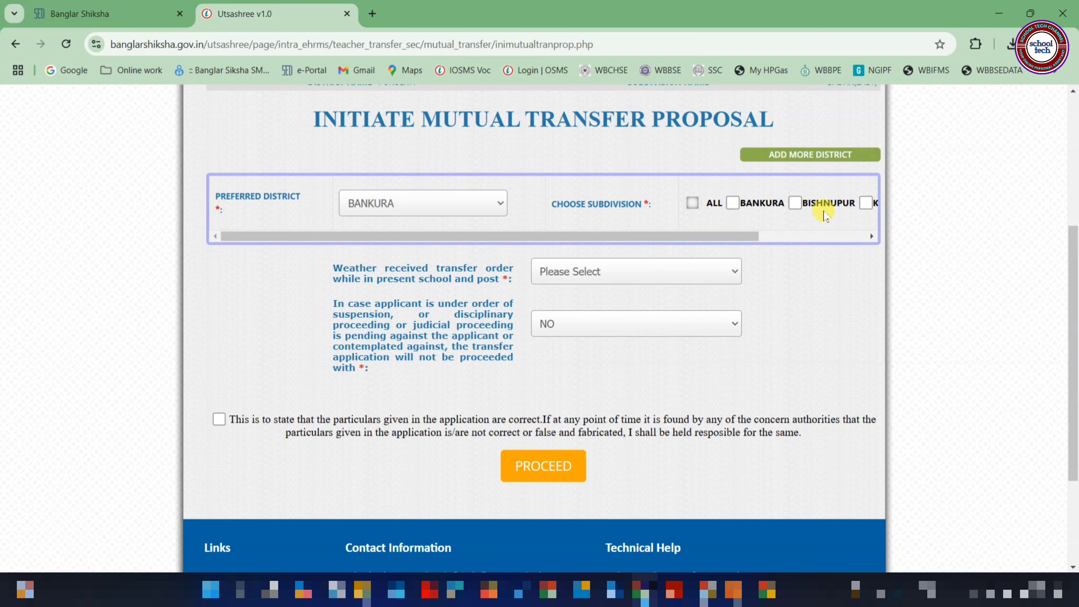
click(833, 236)
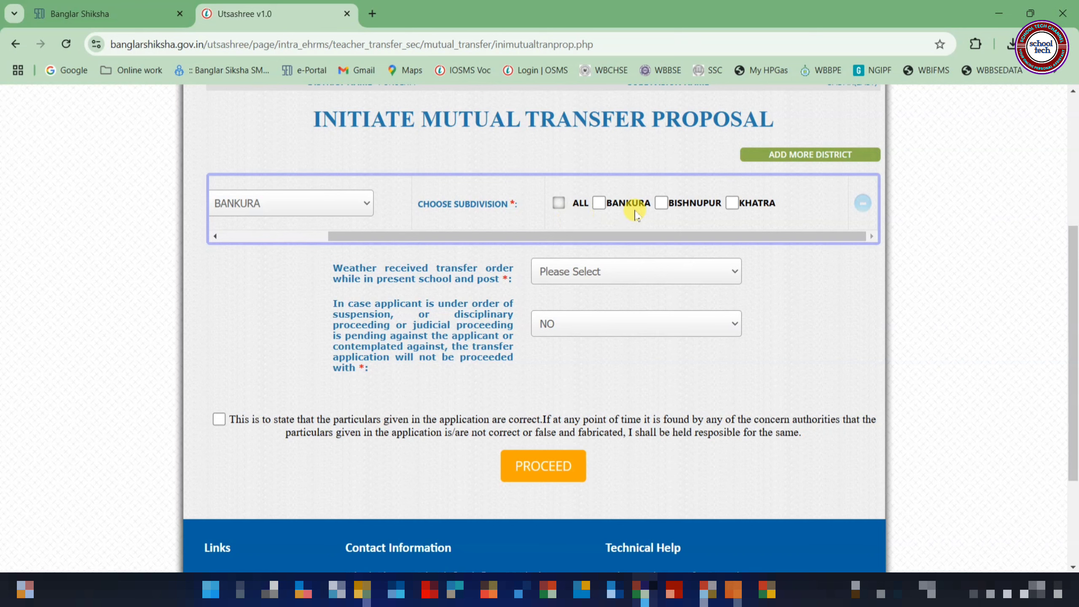
click(599, 203)
drag(604, 236, 464, 236)
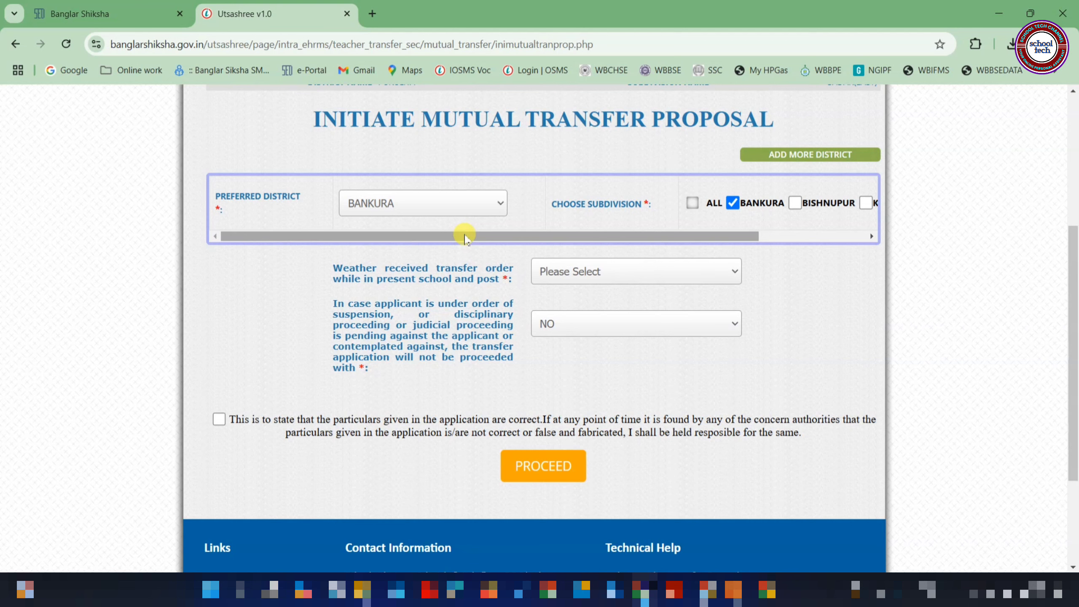
Add BARDDHAMAN as a second preferred district and tick its DURGAPUR subdivision
click(786, 163)
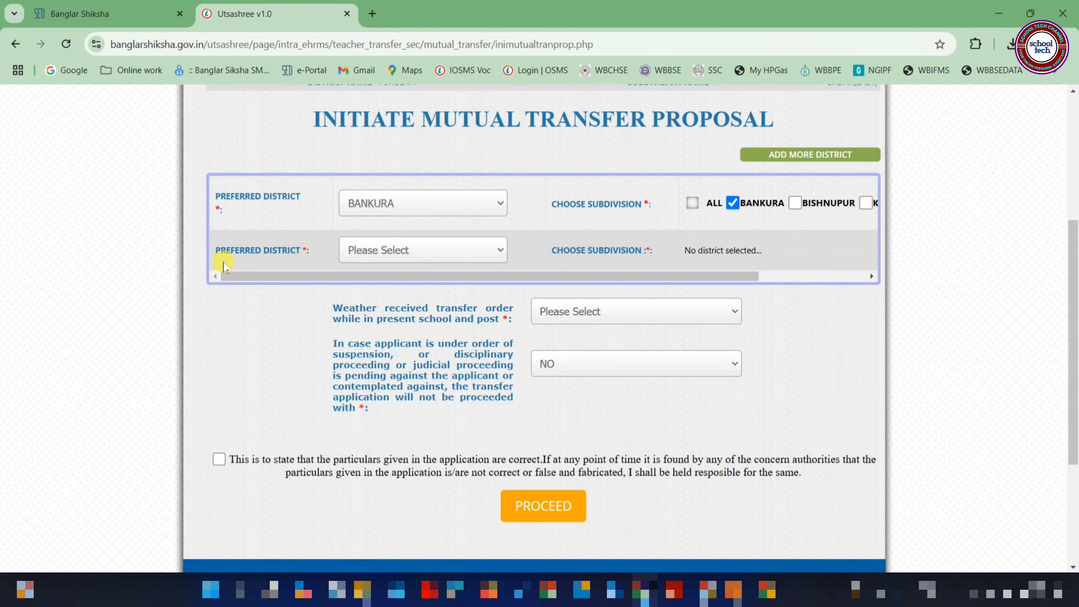
click(387, 250)
click(384, 330)
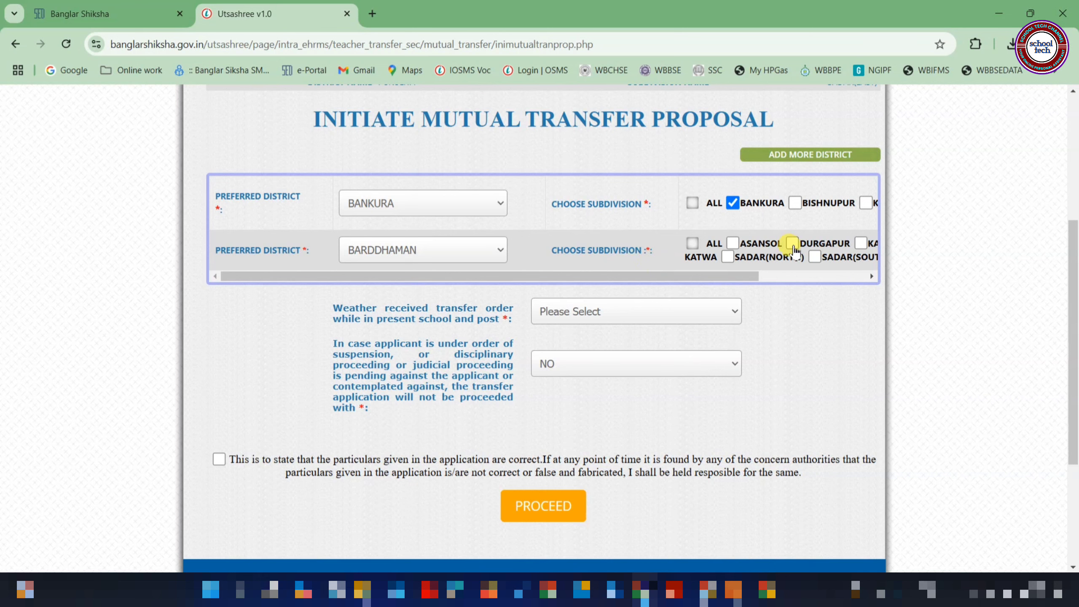
click(792, 246)
Set the transfer-order-received question to NO, changing it from an initial YES
click(583, 311)
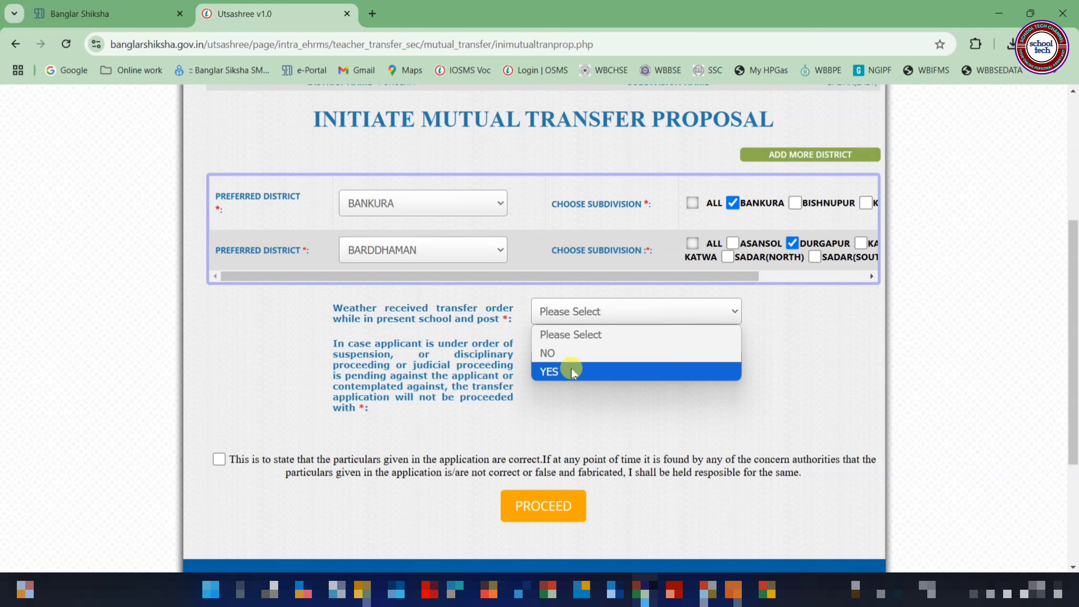
click(572, 372)
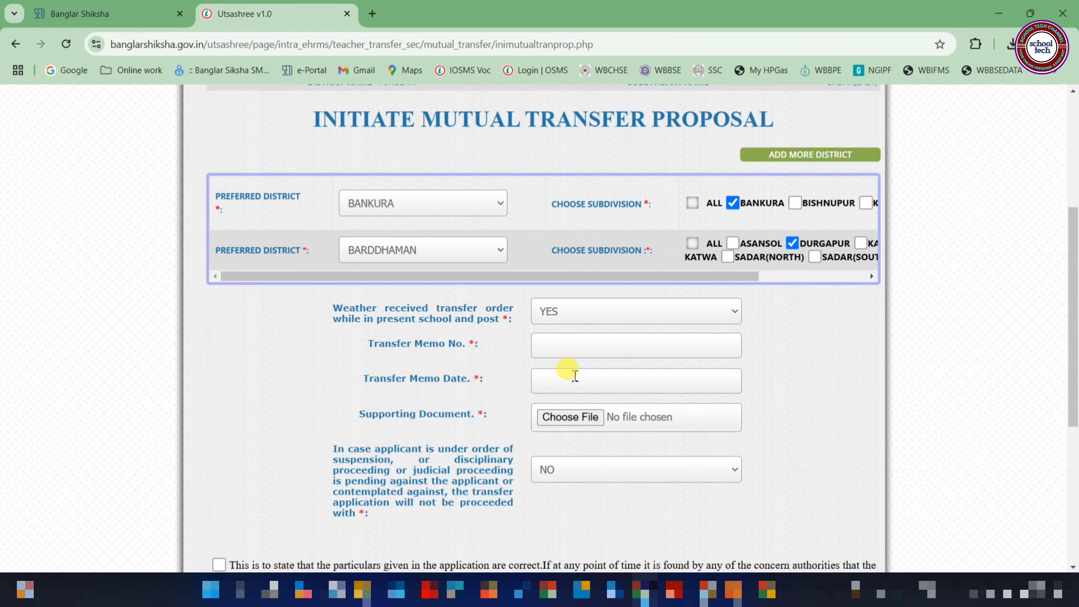
click(550, 309)
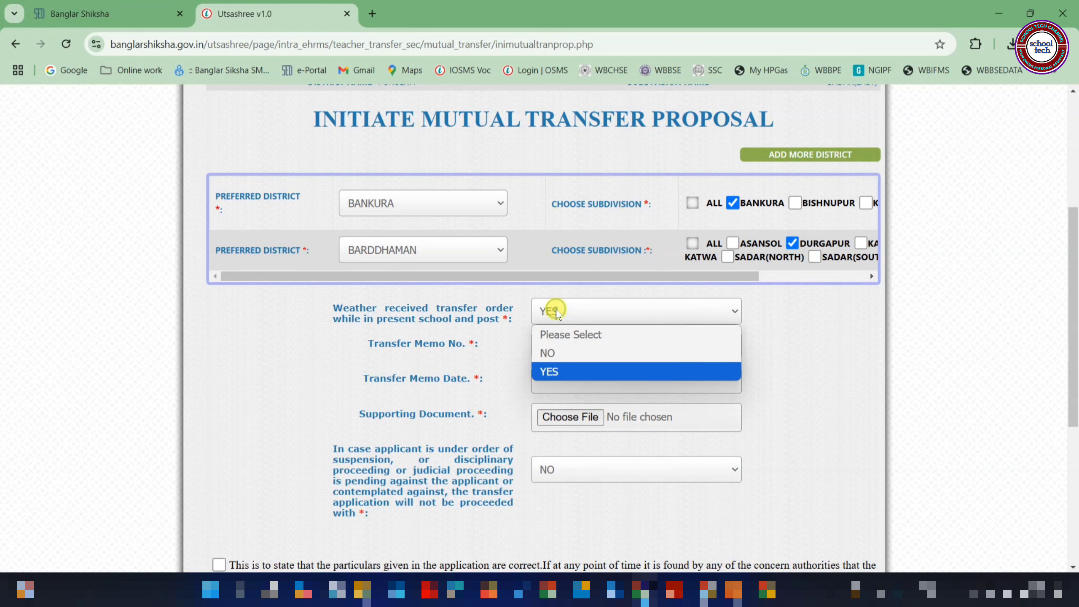
click(550, 353)
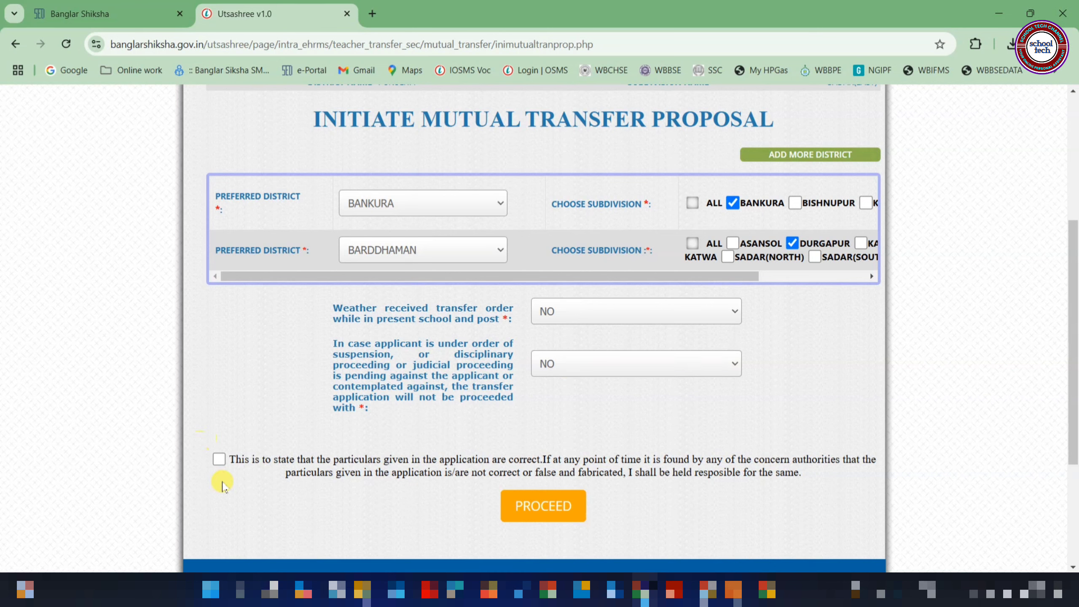
Tick the correctness declaration and submit the BARDDHAMAN and BANKURA transfer proposal
click(218, 463)
click(547, 506)
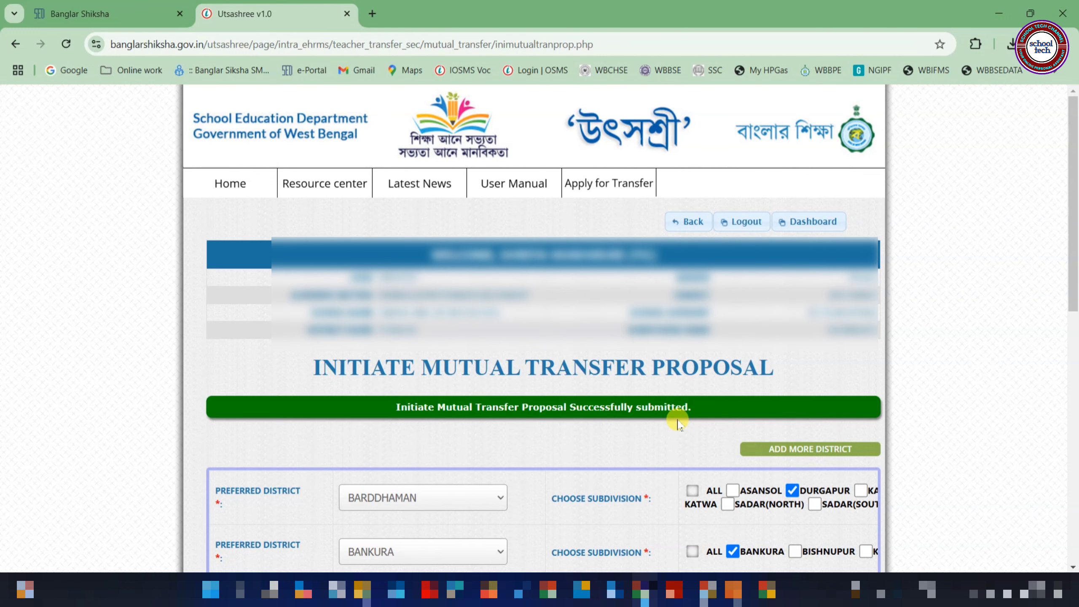
scroll(678, 418, down, 7)
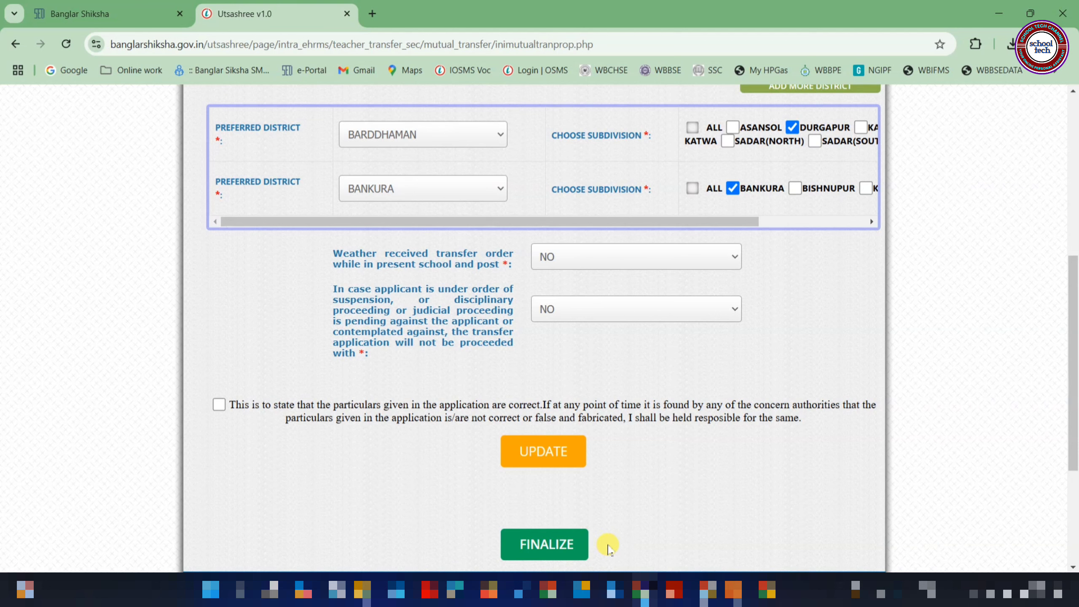
Finalize the submitted proposal, confirming with YES, and return to the dashboard
click(585, 541)
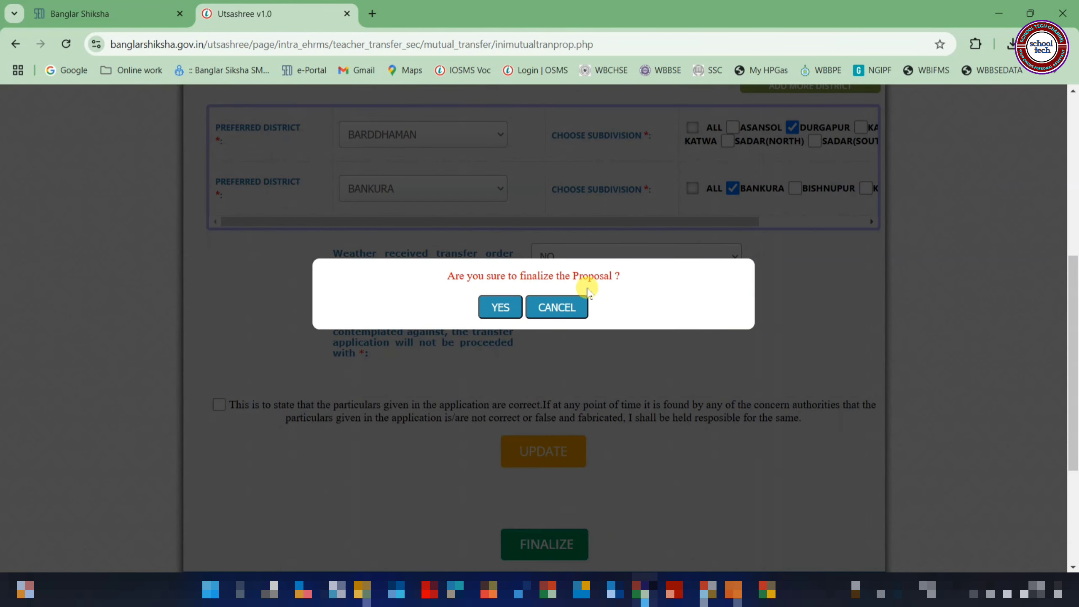
click(500, 307)
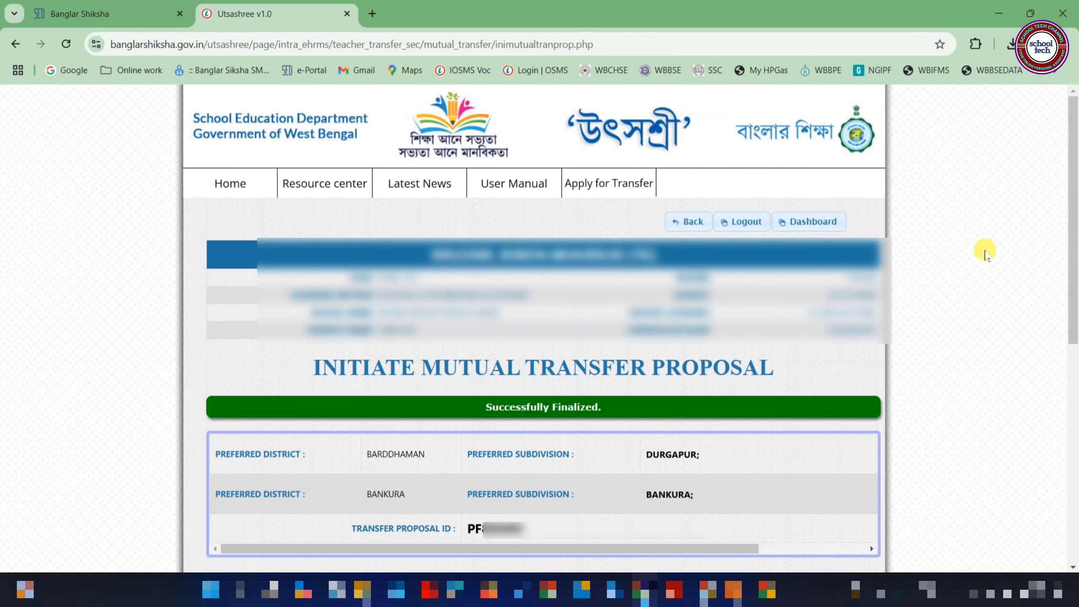
scroll(573, 472, down, 5)
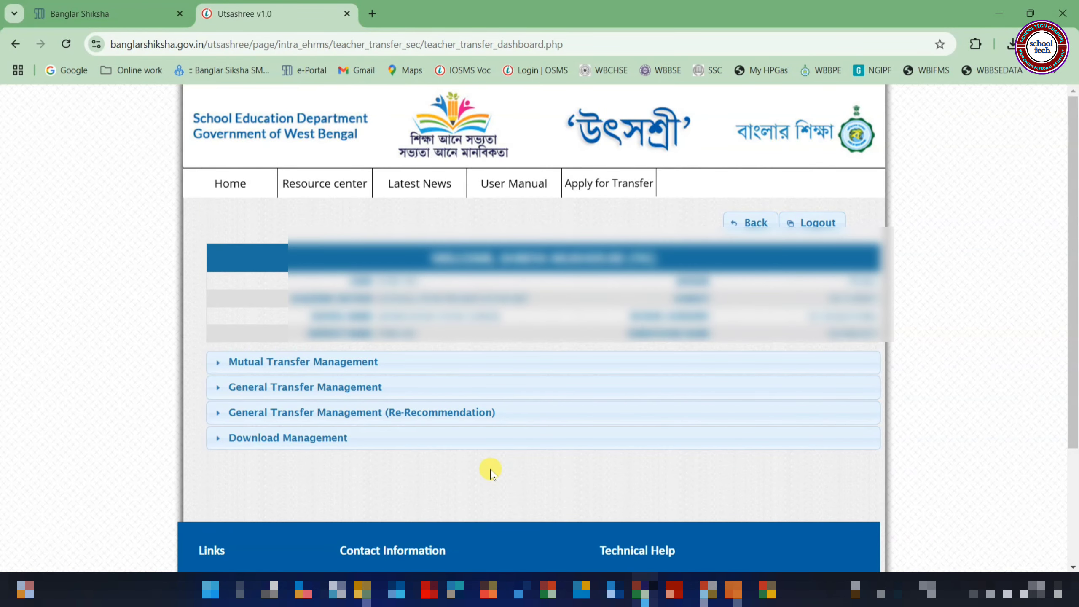
Expand Mutual Transfer Management and open Search for Matching Applicant
click(255, 363)
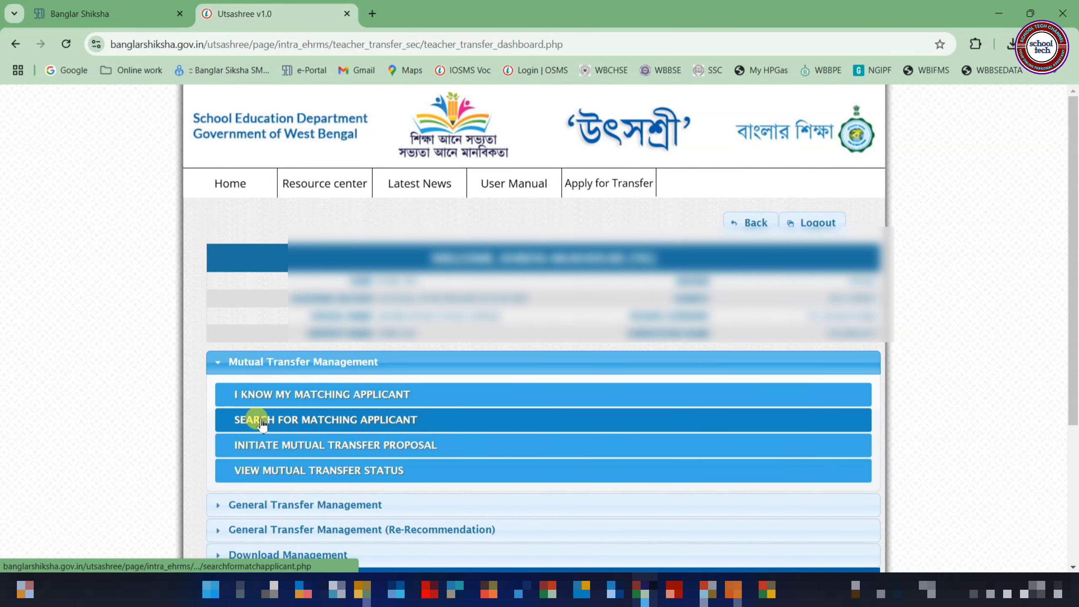
click(352, 421)
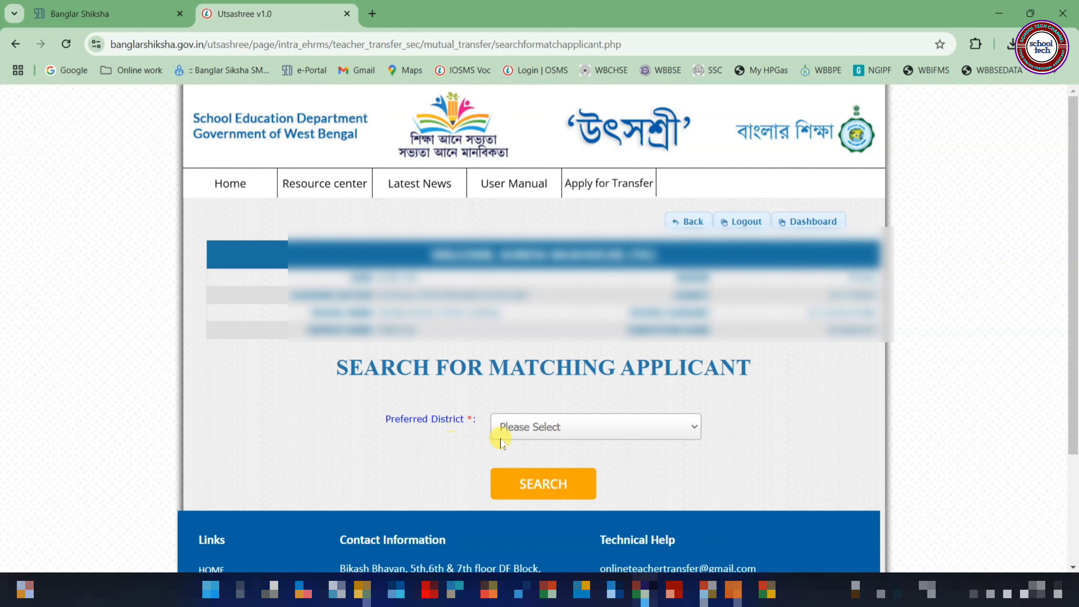
Search applicants preferring BARDDHAMAN district, DURGAPUR subdivision, and send the matching teacher a transfer request
click(574, 427)
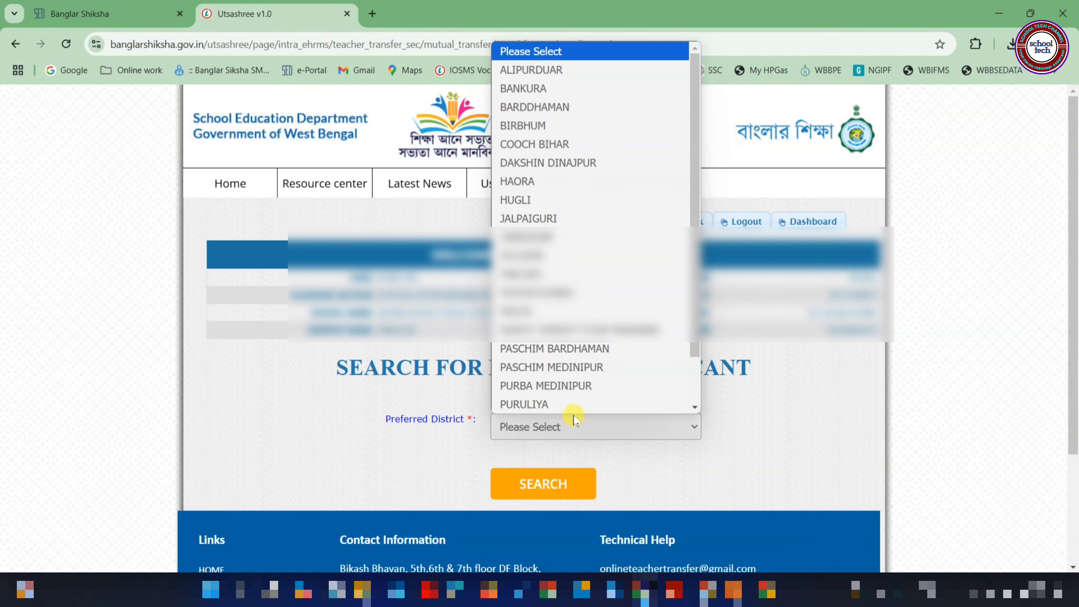
click(550, 103)
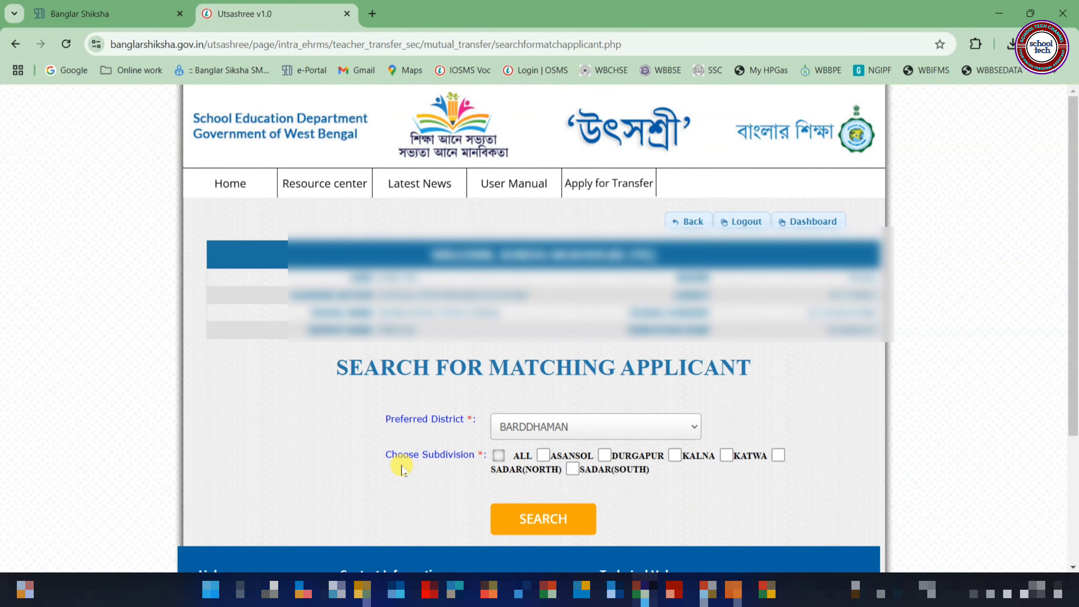
click(604, 456)
click(547, 512)
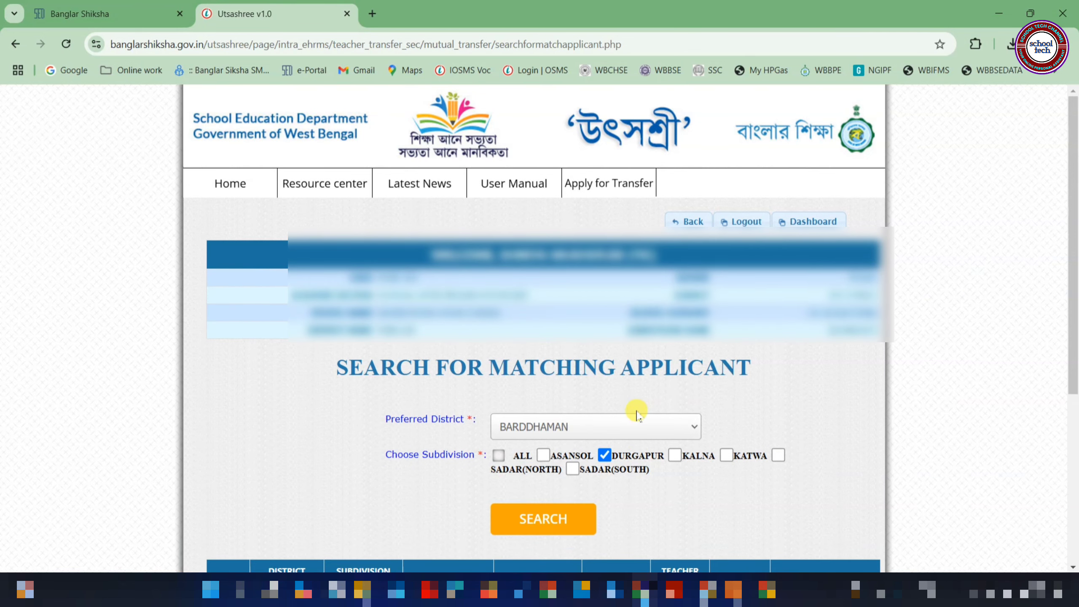
scroll(260, 350, down, 5)
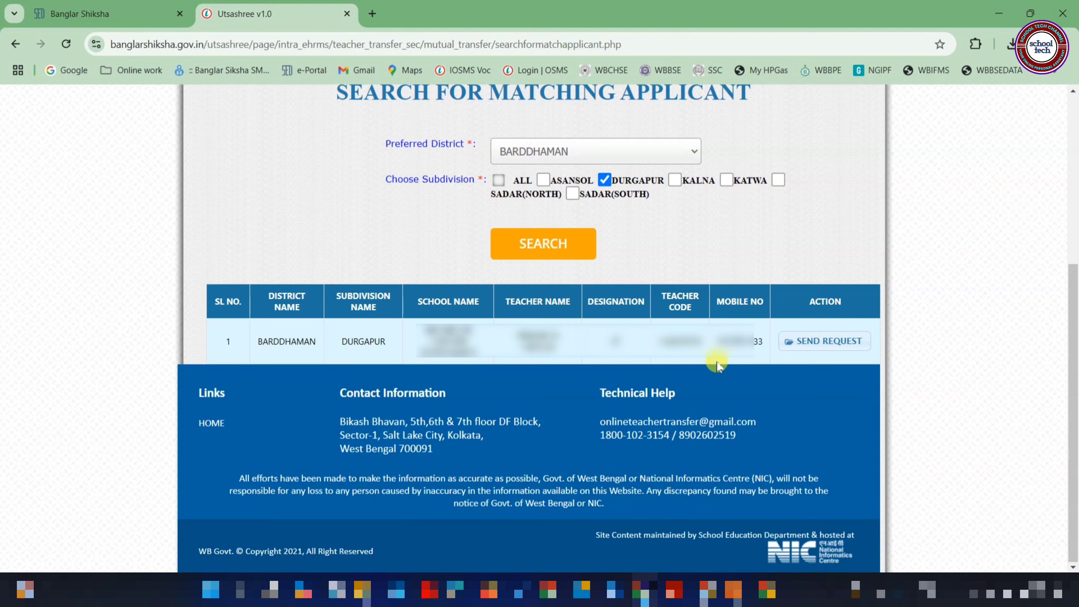
click(848, 340)
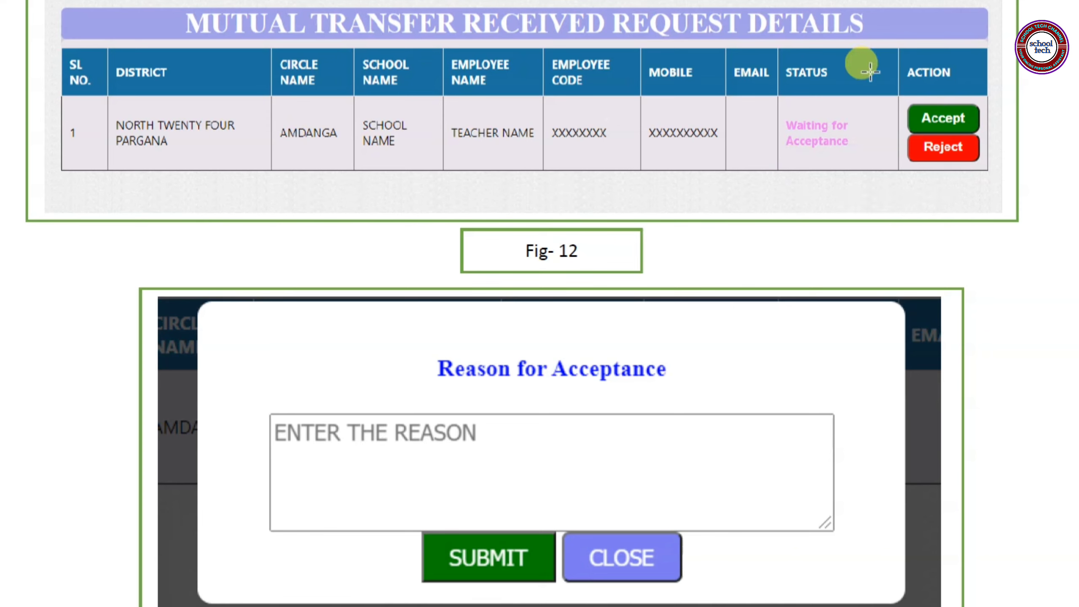
Review Fig-12's Accept/Reject buttons in the manual, then scroll to Fig-14's Request Sent to SI status
click(964, 153)
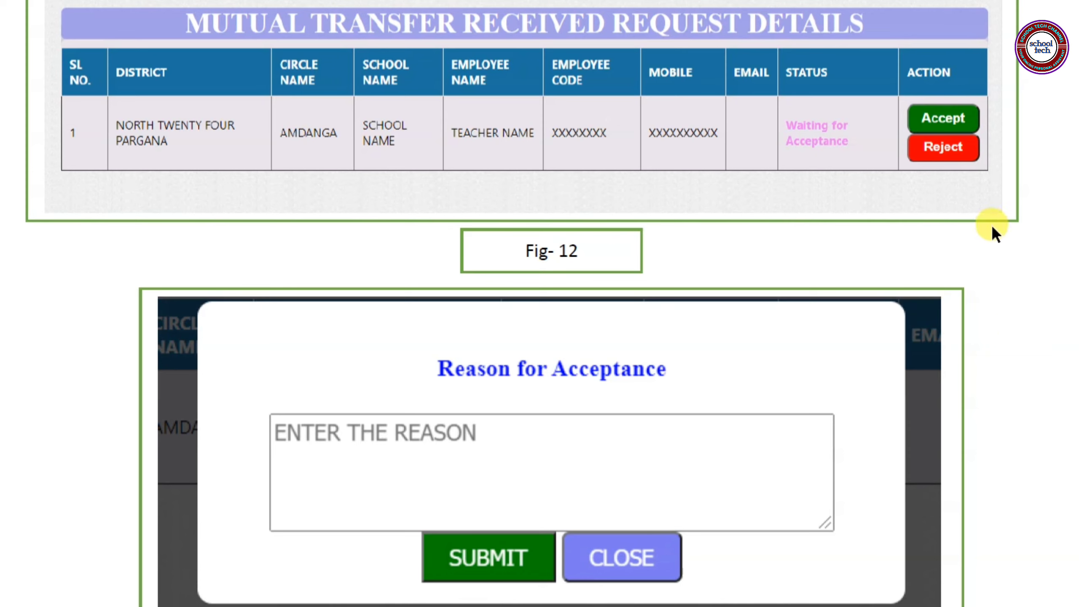
click(924, 154)
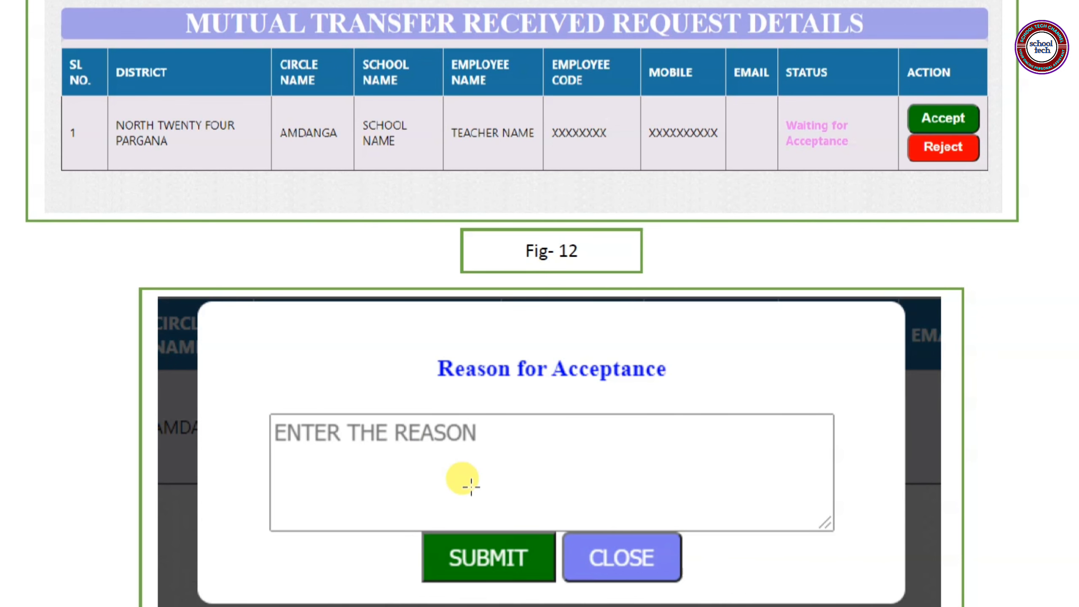
scroll(743, 260, down, 1)
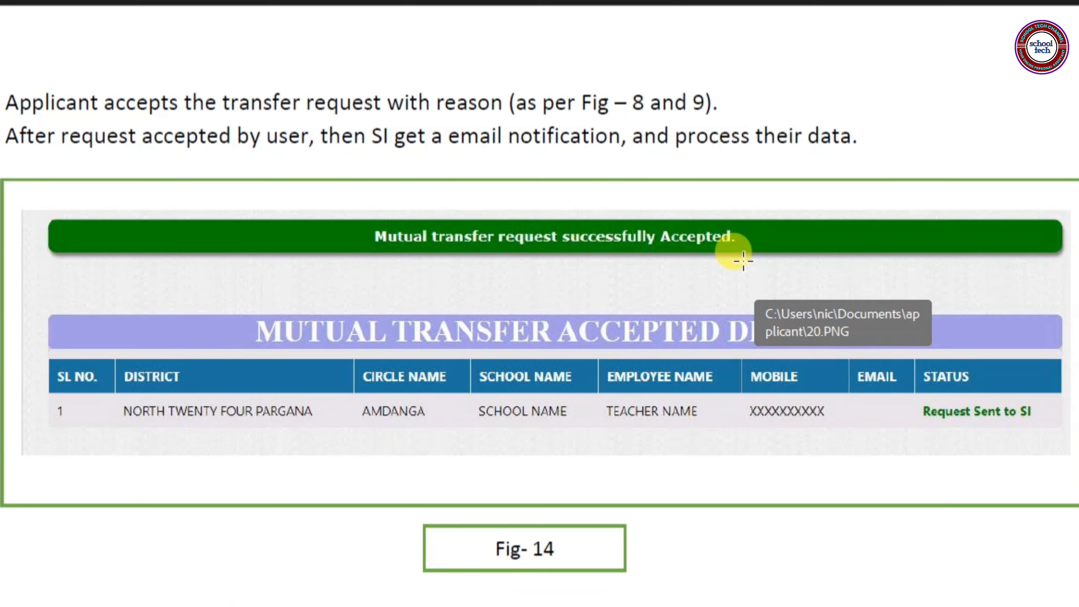